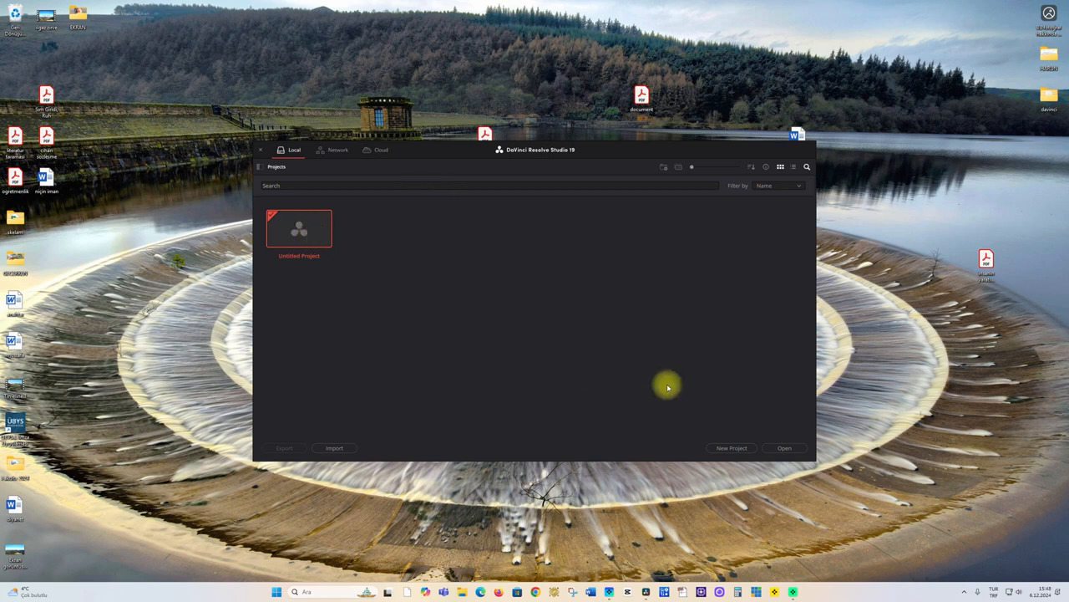
Examine the project manager's new-folder, sort order, list and thumbnail view options and the commands available for the project area
click(665, 166)
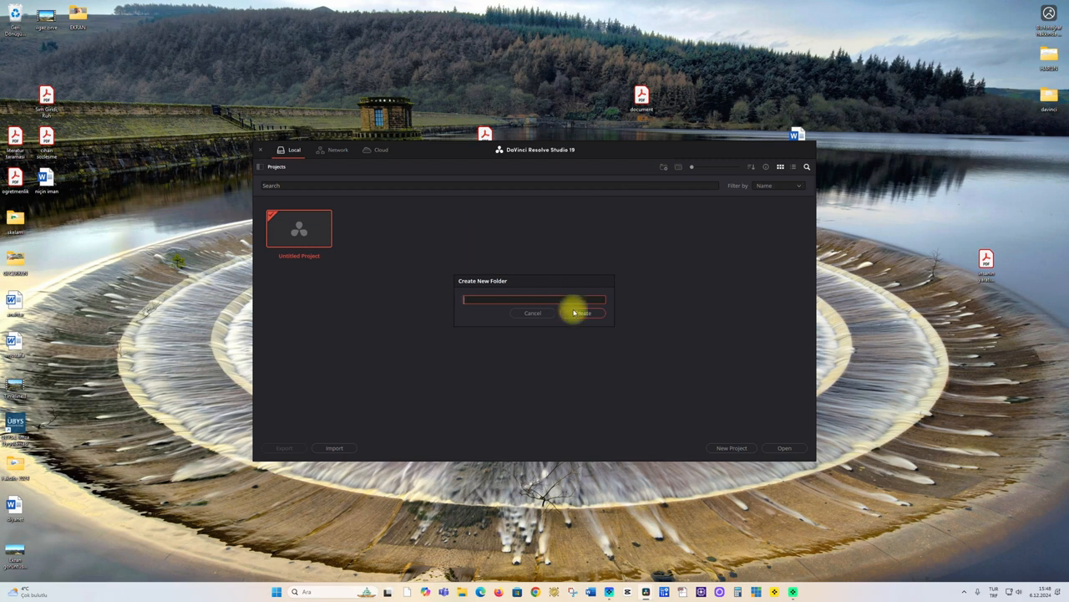
click(532, 312)
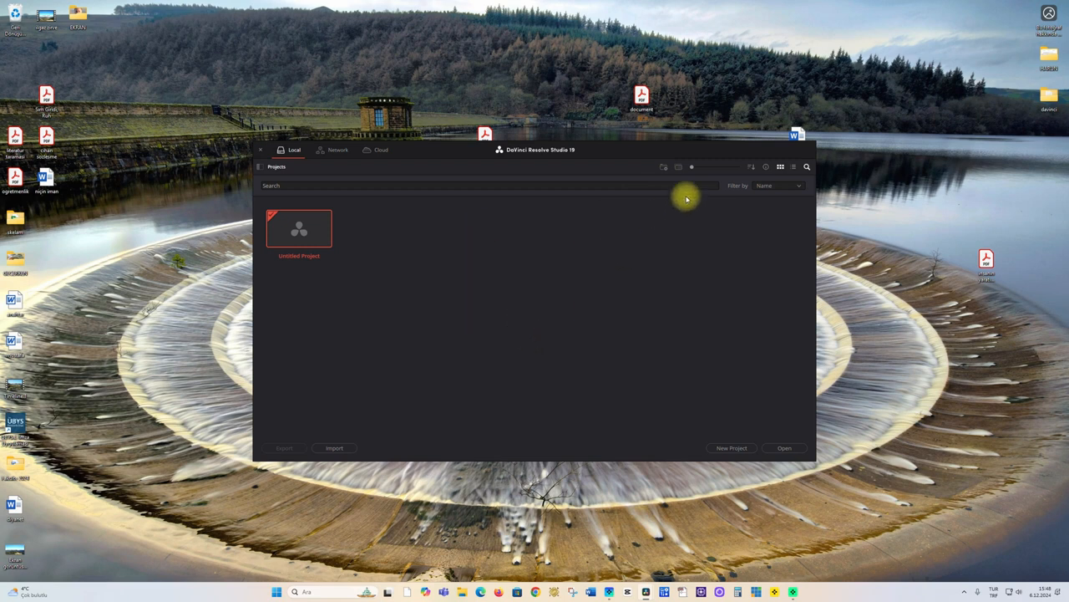
mouse_move(691, 172)
mouse_down()
mouse_move(742, 171)
mouse_move(680, 173)
mouse_up()
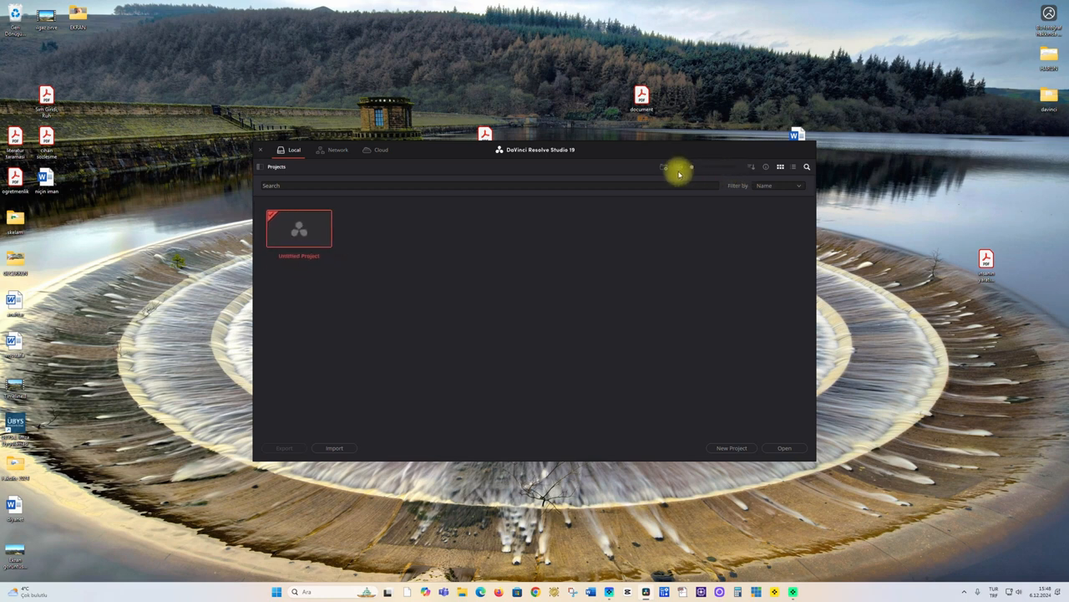
click(750, 166)
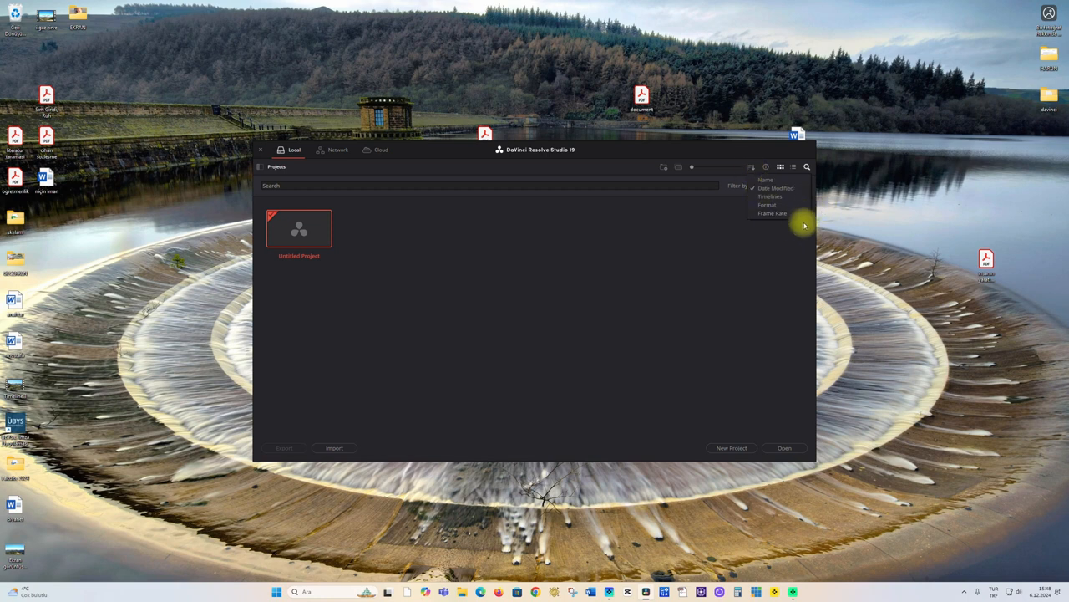
click(704, 229)
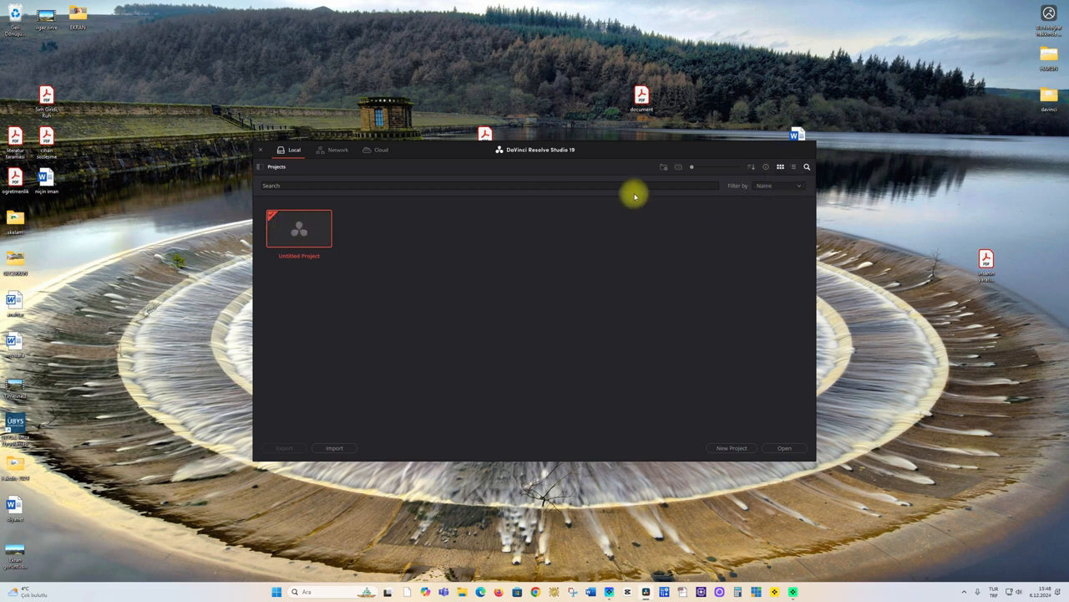
click(794, 168)
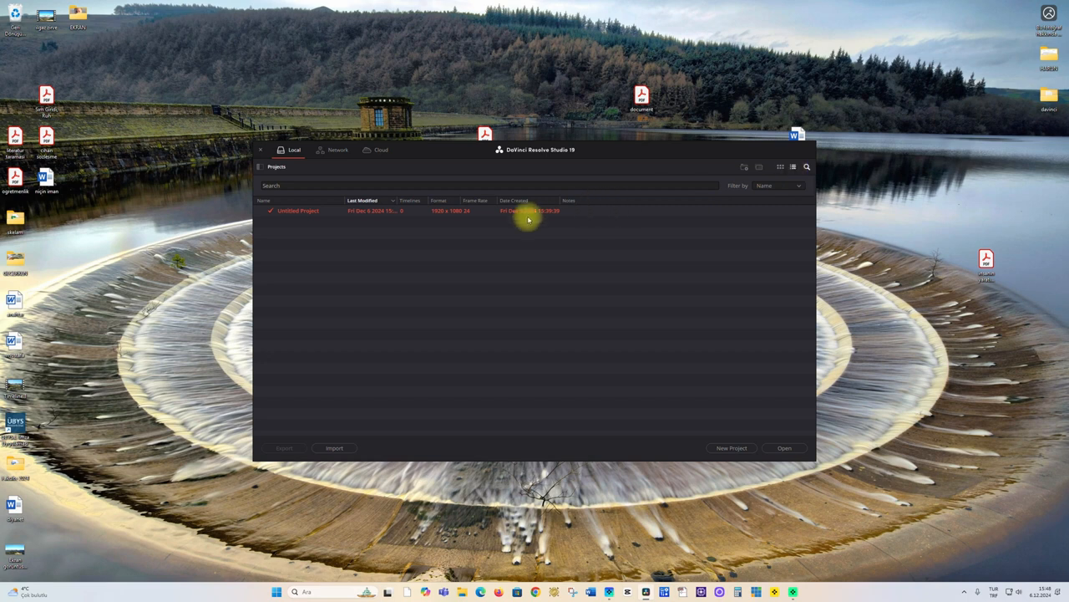
click(781, 167)
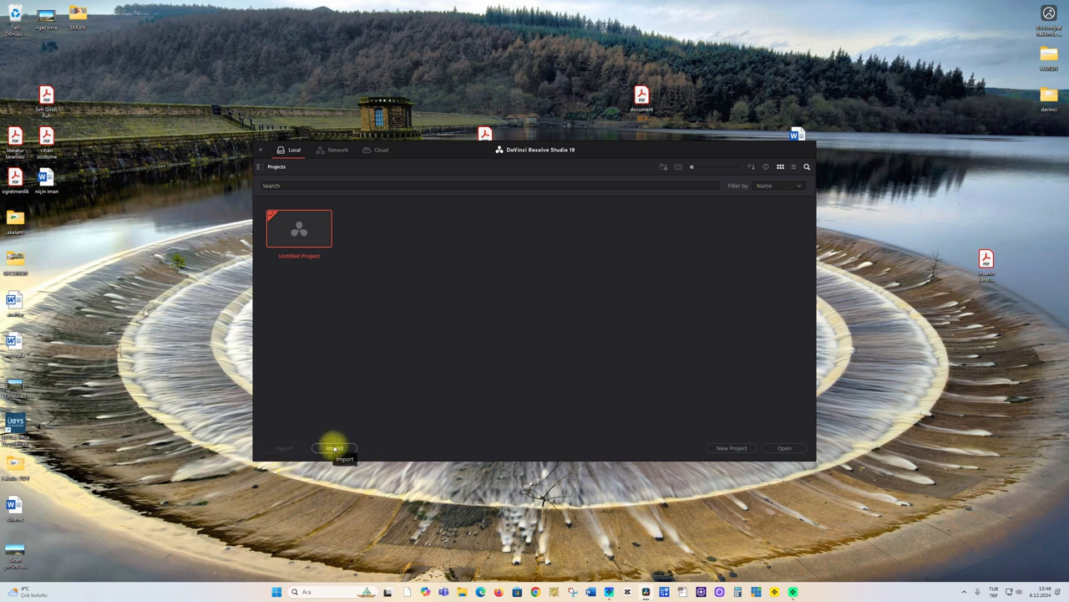
click(290, 230)
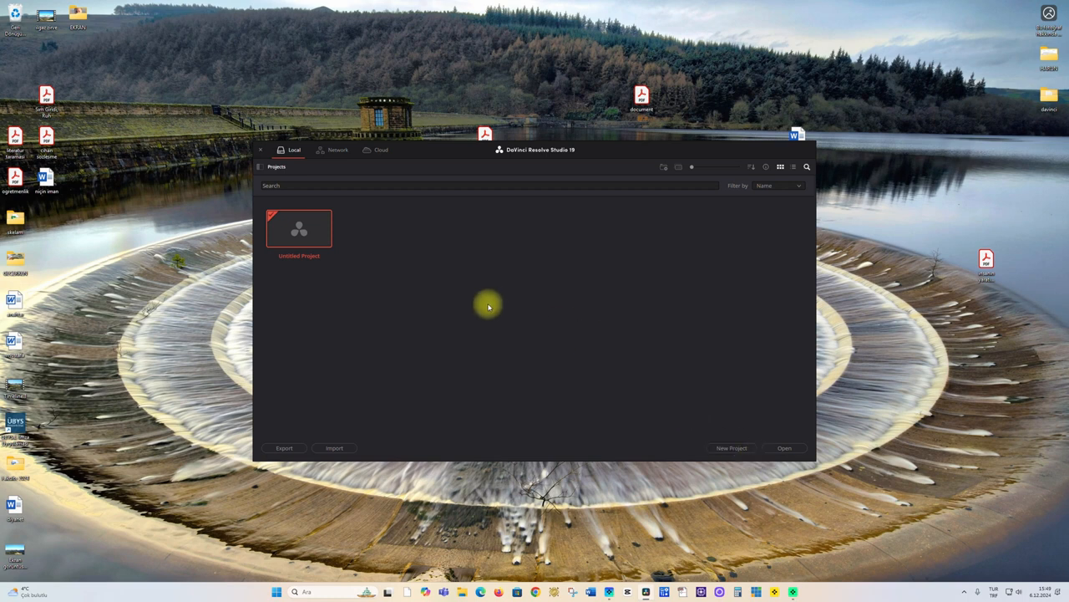
right_click(471, 270)
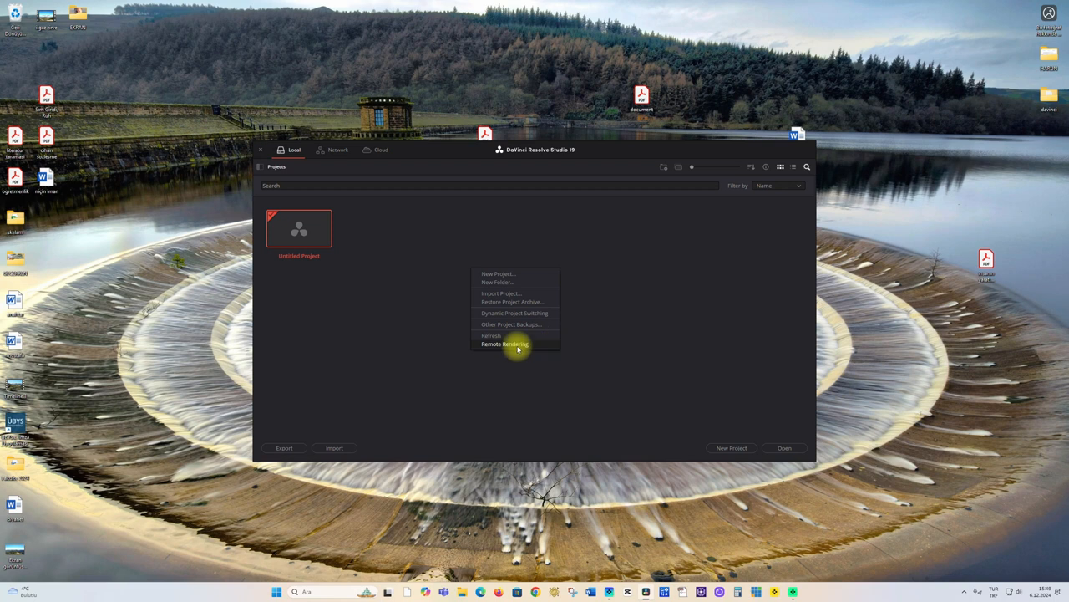
click(676, 338)
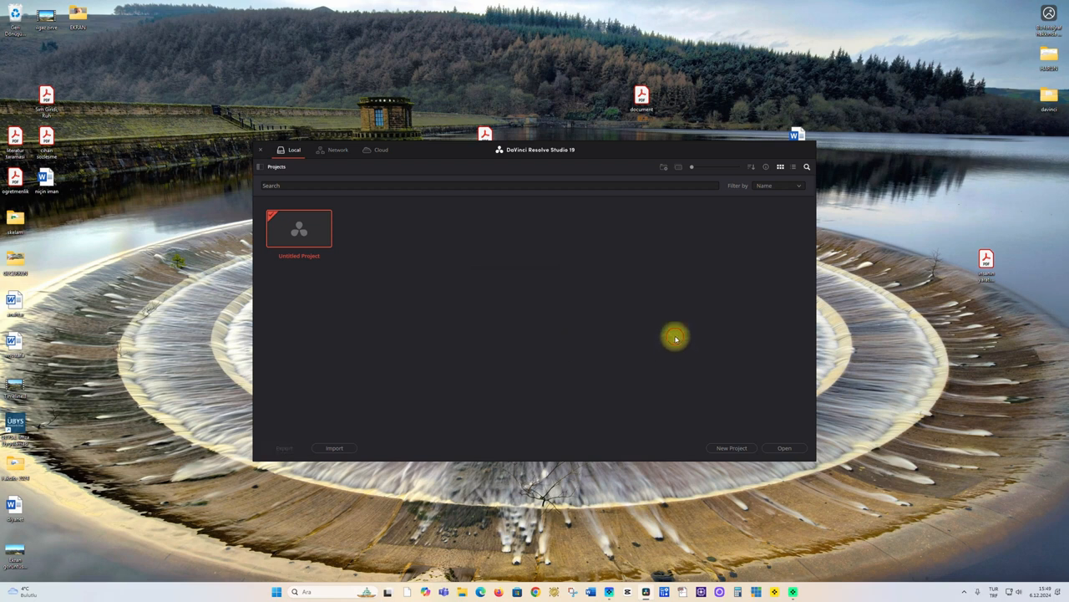
right_click(538, 277)
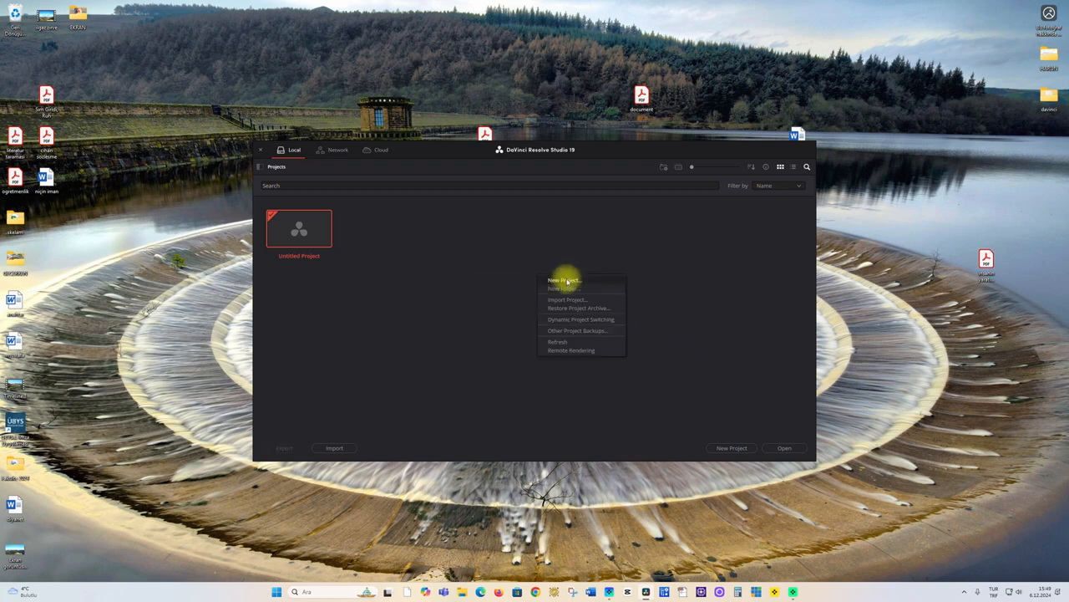
click(754, 393)
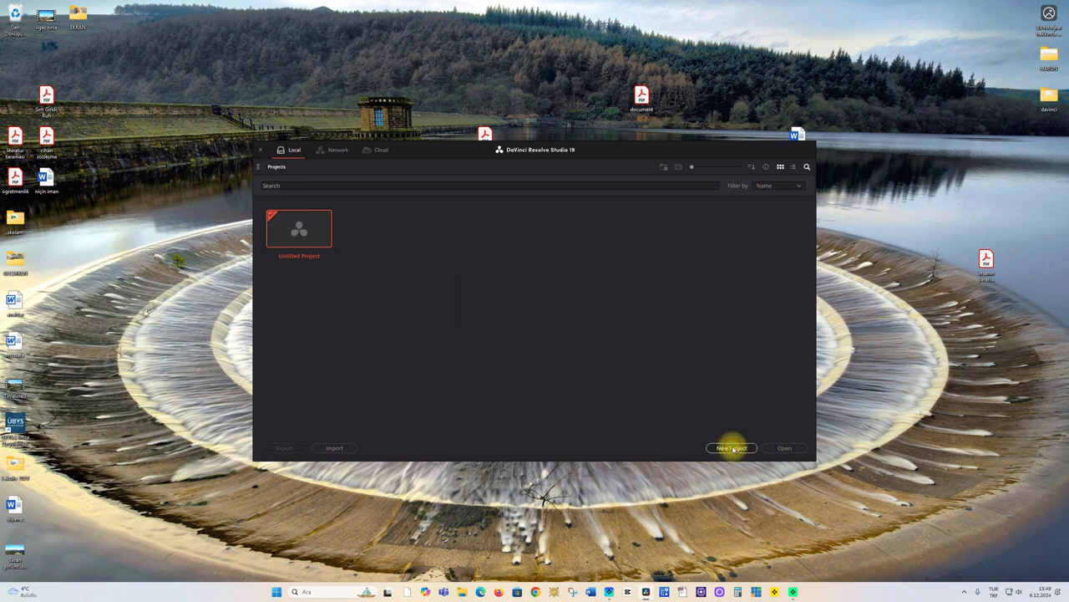
Create a new project named doga
click(732, 448)
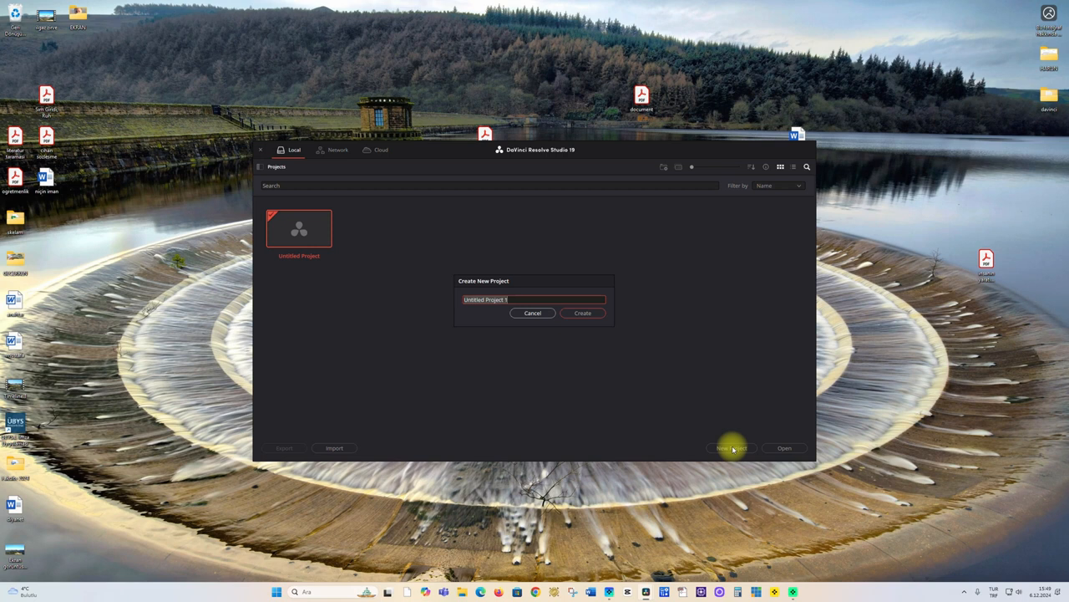
text(doga)
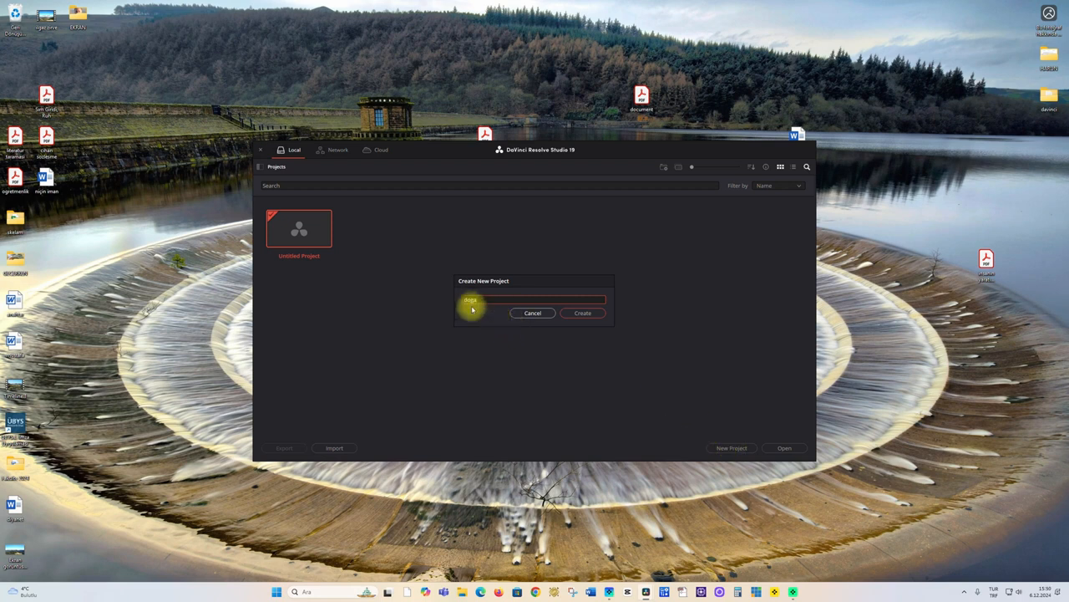
click(582, 314)
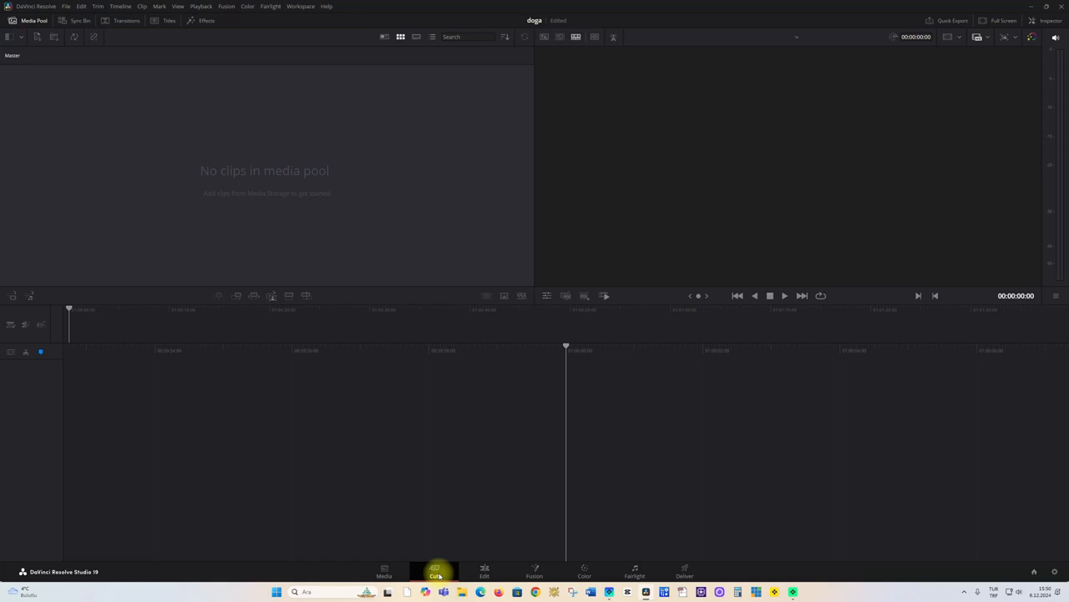
On the Edit page, import the DJI_0003 video from the 100MEDIA folder into the media pool without changing the project frame rate
click(485, 575)
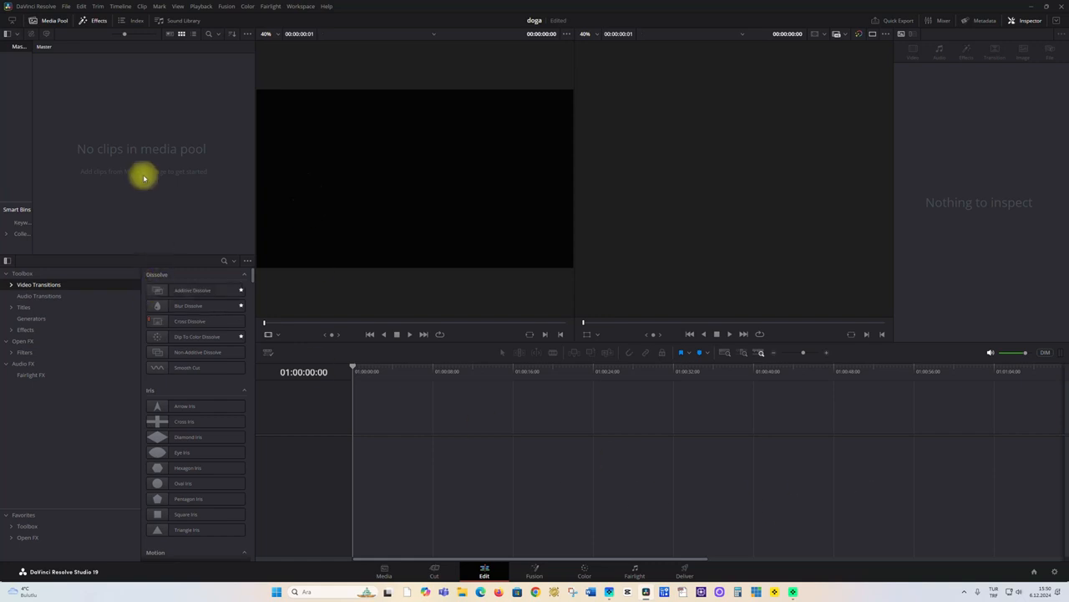
right_click(114, 142)
click(147, 224)
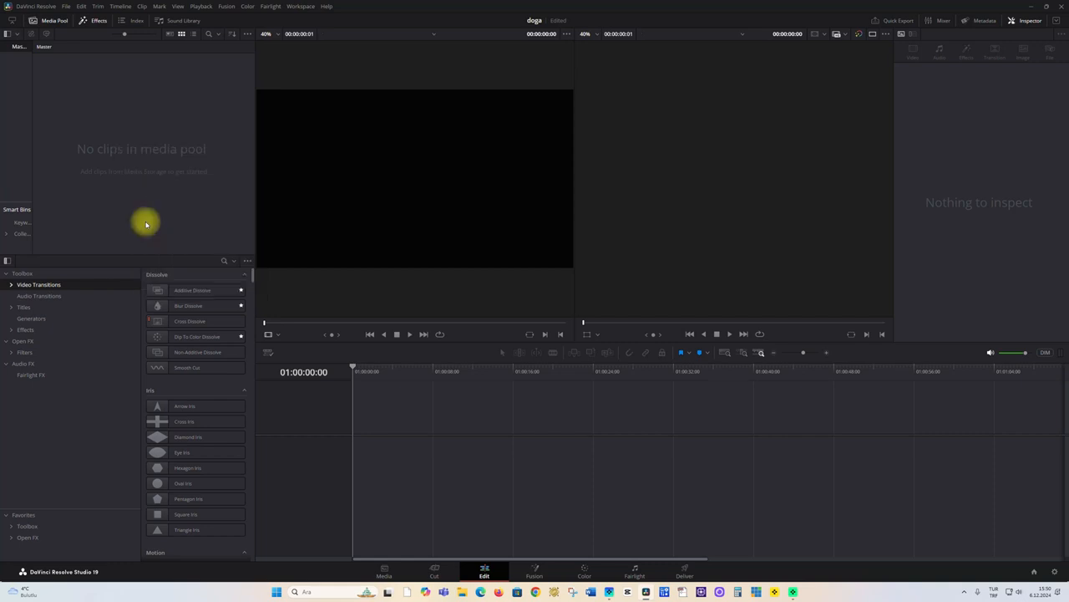
key(Escape)
right_click(139, 154)
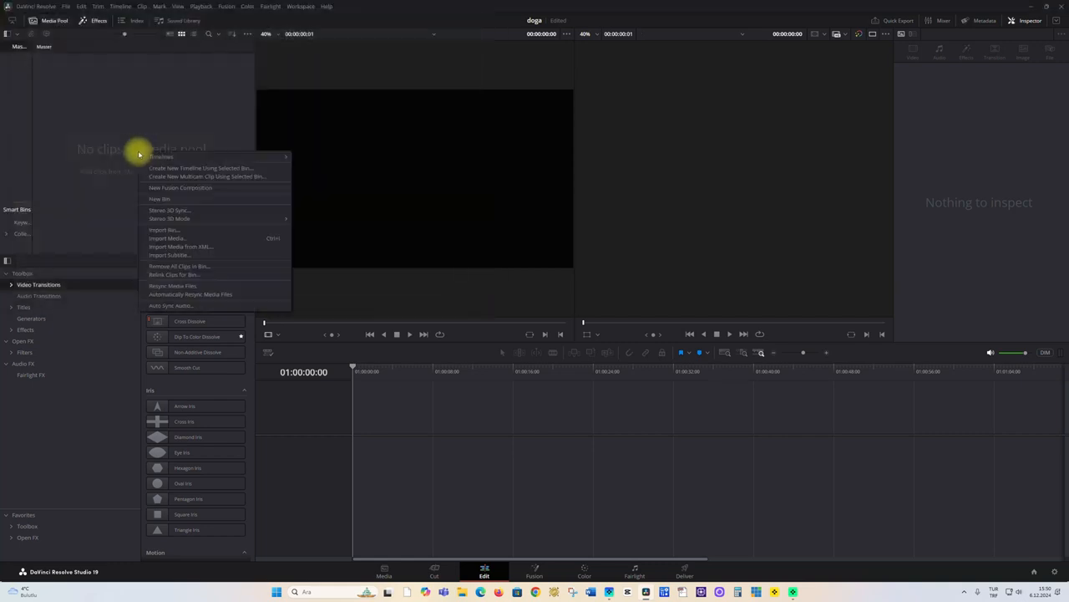
click(167, 238)
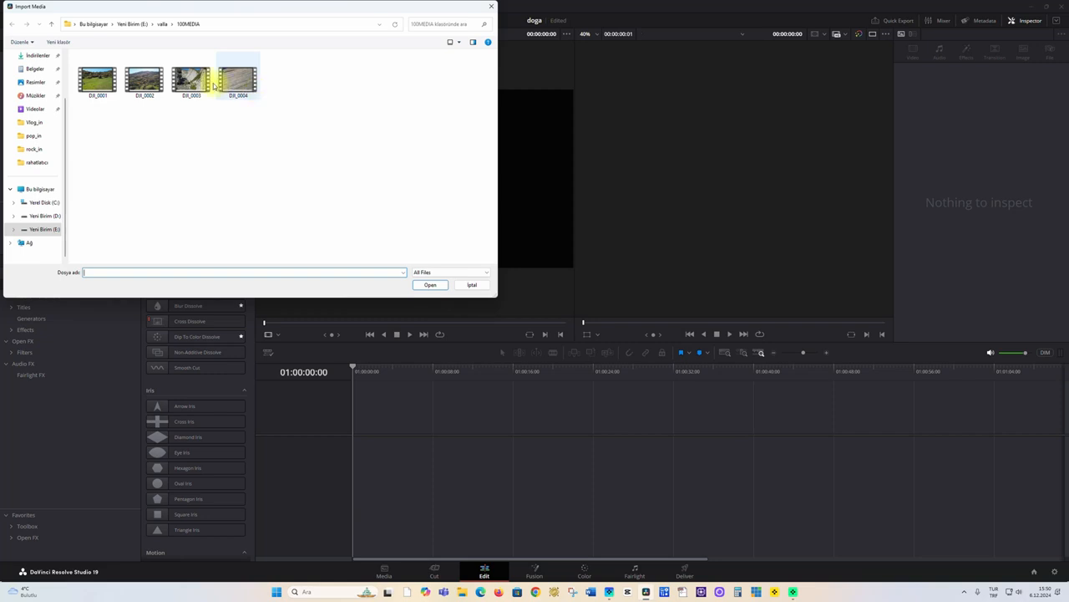
double_click(191, 80)
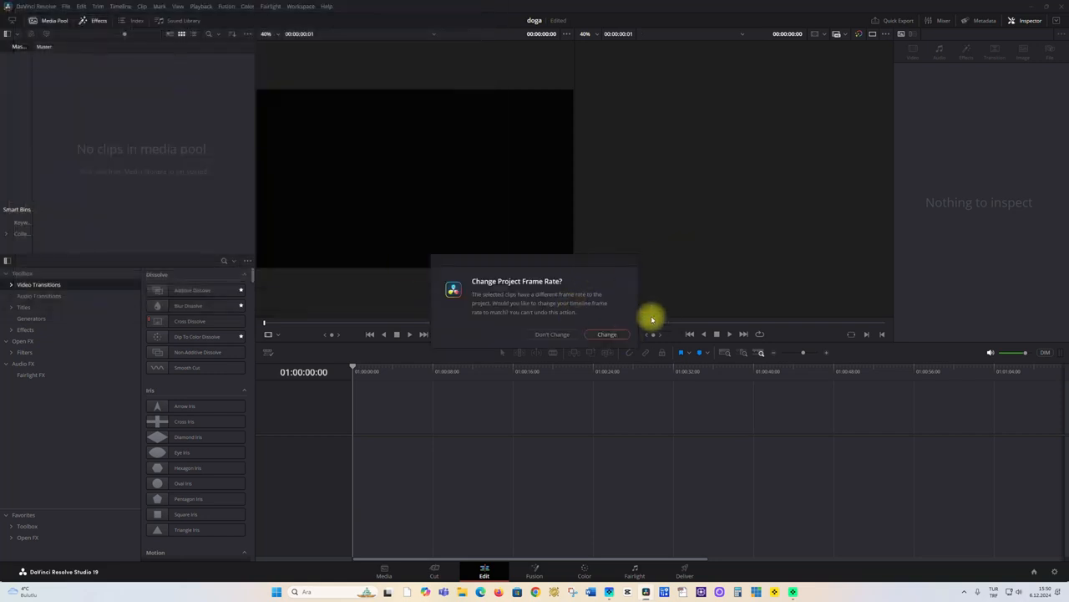
click(561, 333)
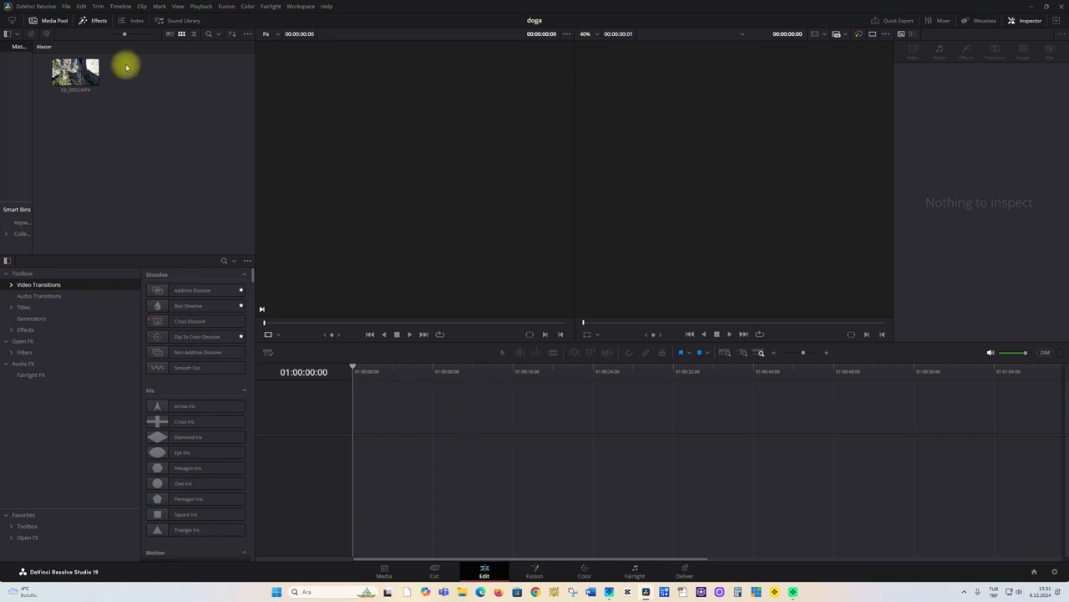
Place DJI_0003.MP4 on a new timeline, split it at 01:00:03:20 and delete the part before the cut
click(72, 75)
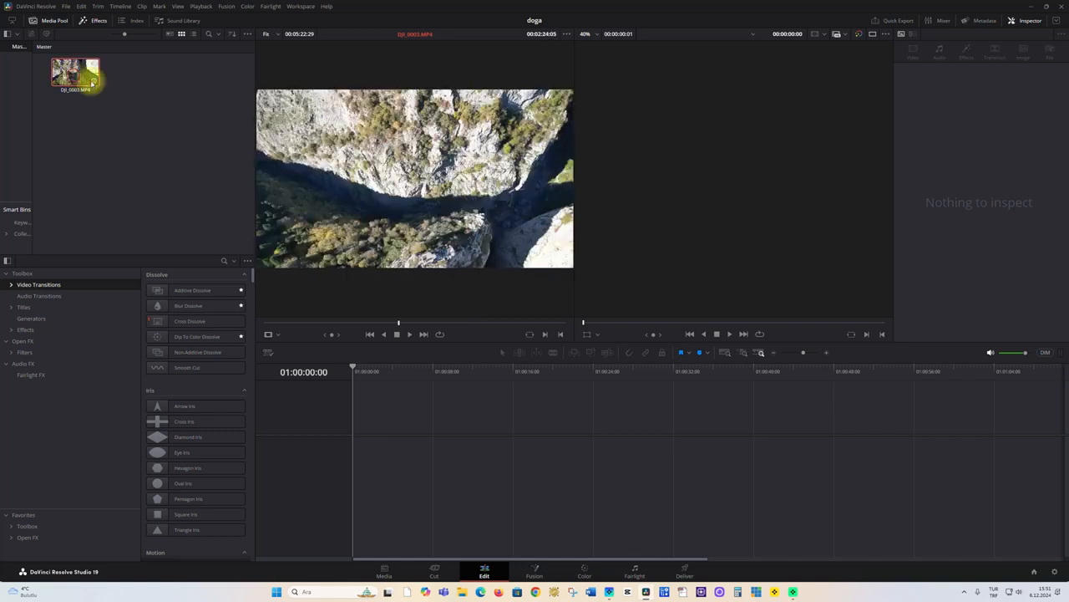
drag(88, 76, 381, 454)
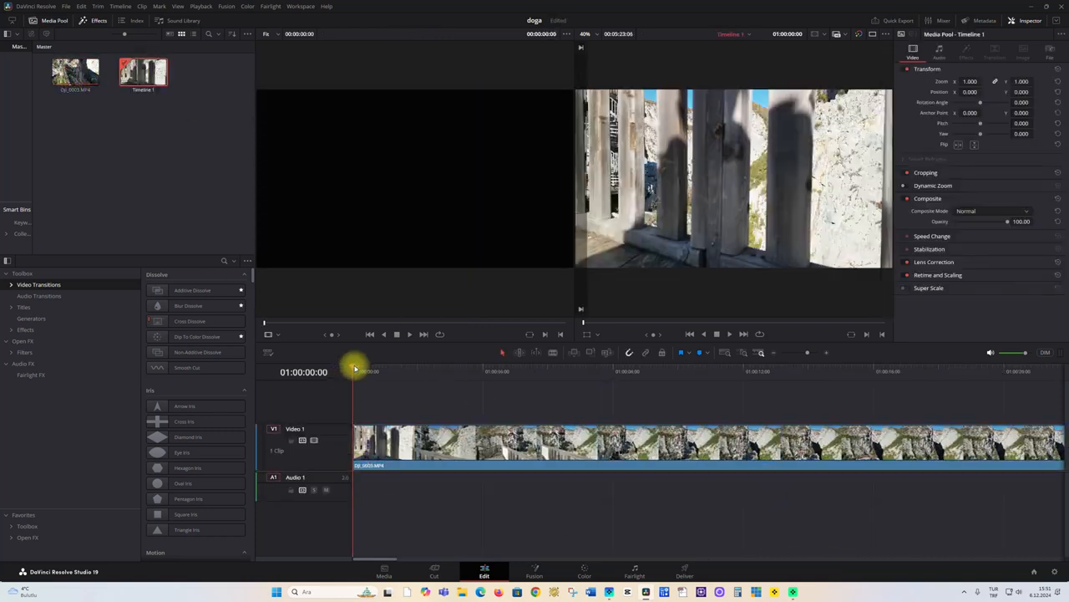
drag(353, 367, 478, 391)
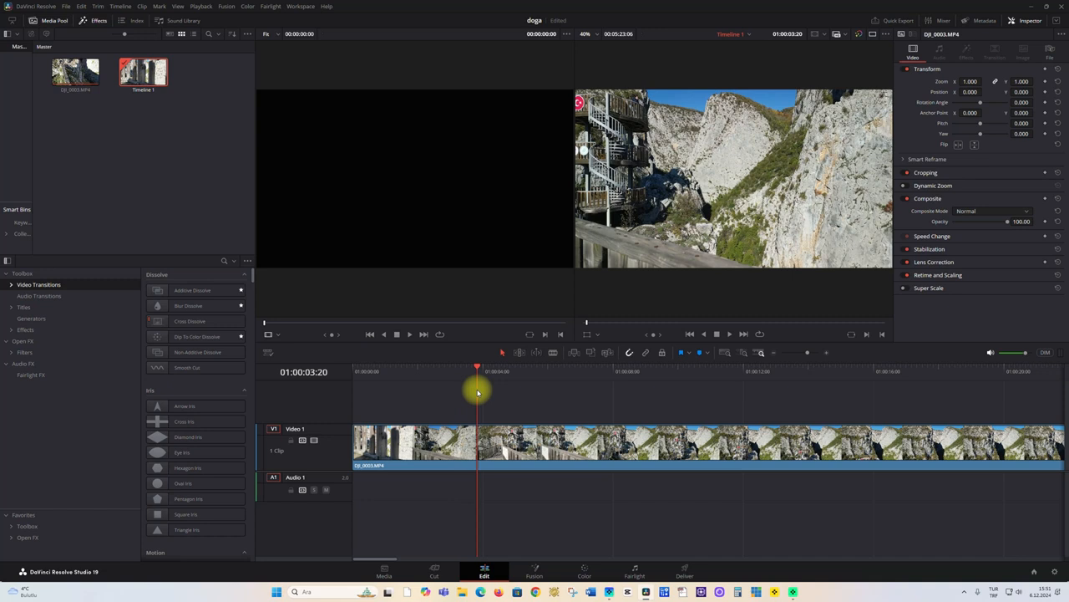
key(ctrl+b)
click(441, 443)
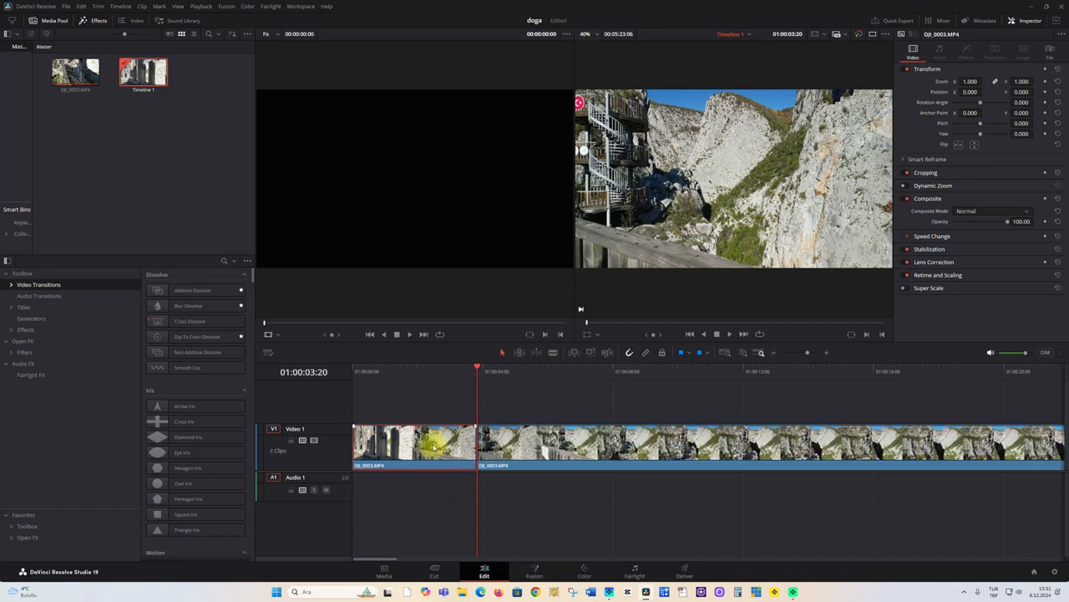
key(Delete)
Split the clip at 01:00:14:23 and delete everything after the cut
drag(358, 369, 840, 427)
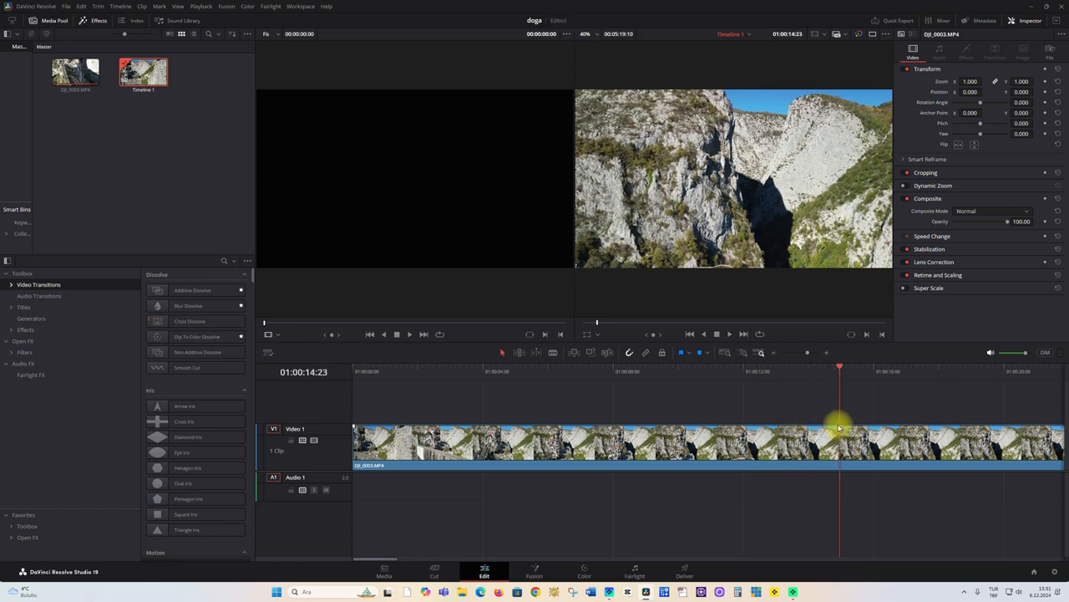
key(ctrl+b)
click(898, 440)
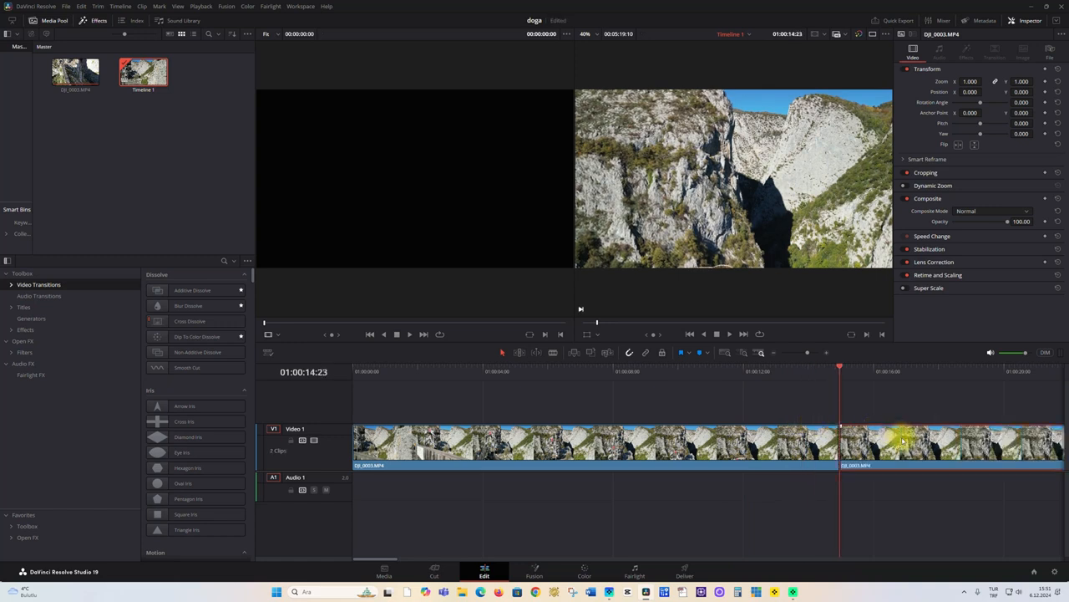
key(Delete)
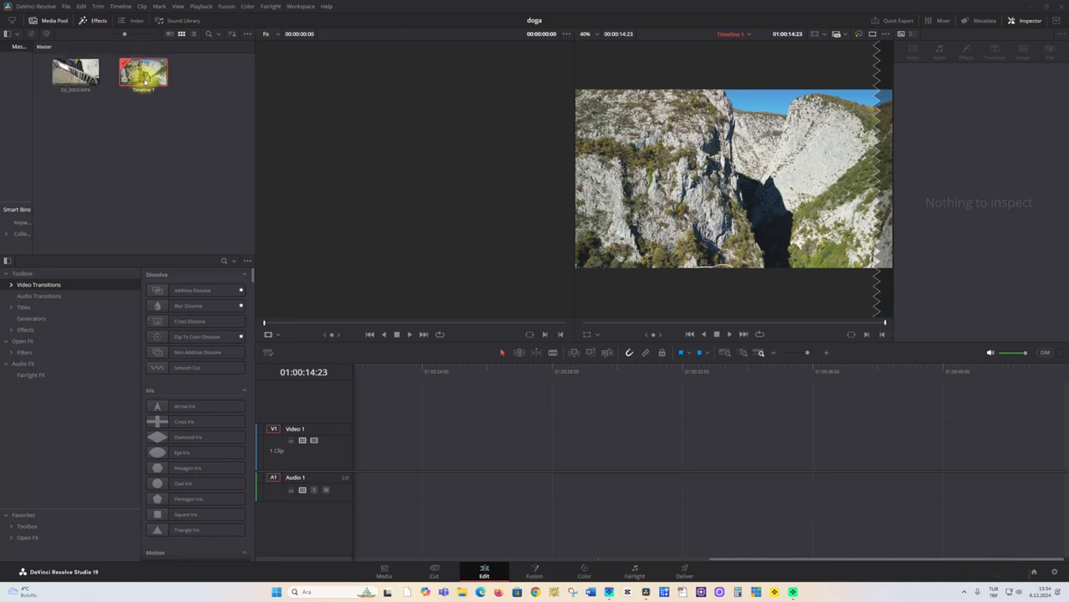
drag(144, 76, 370, 478)
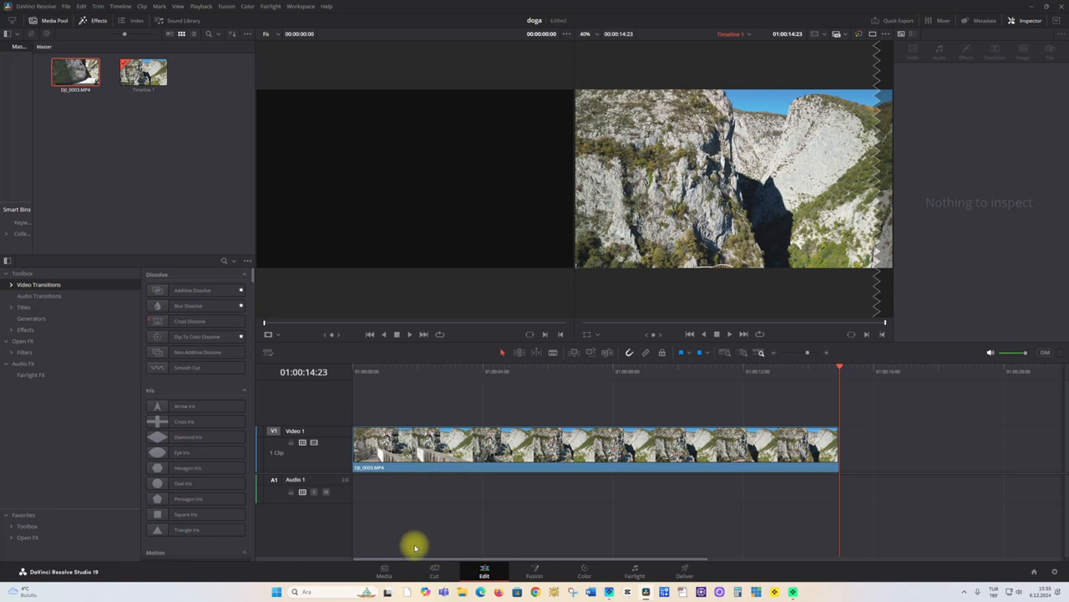
Review the Quick Export presets and render details for Timeline 1, leaving without exporting
click(900, 20)
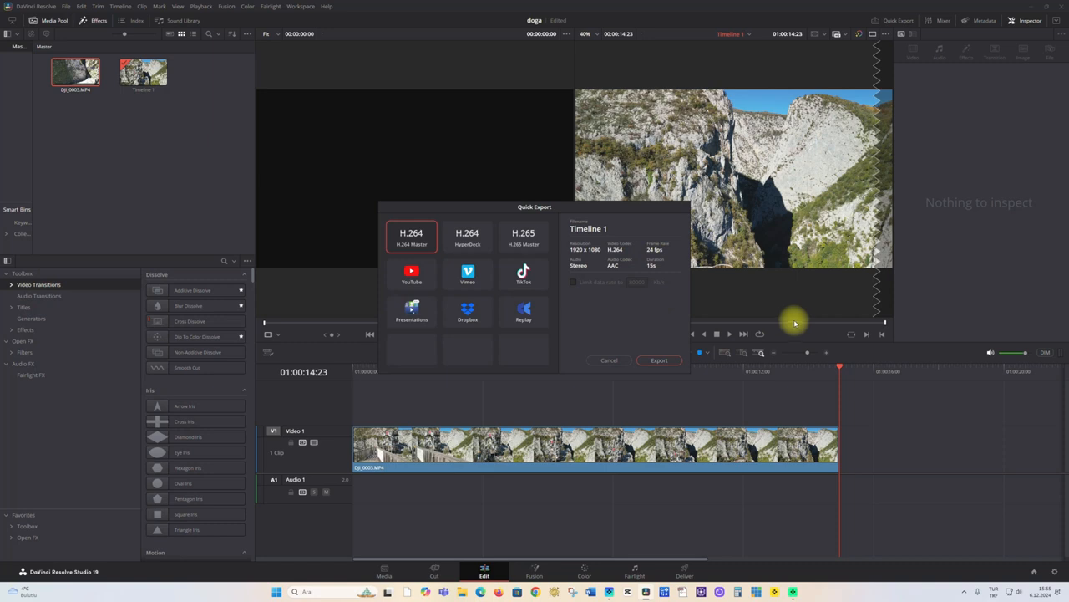
click(606, 360)
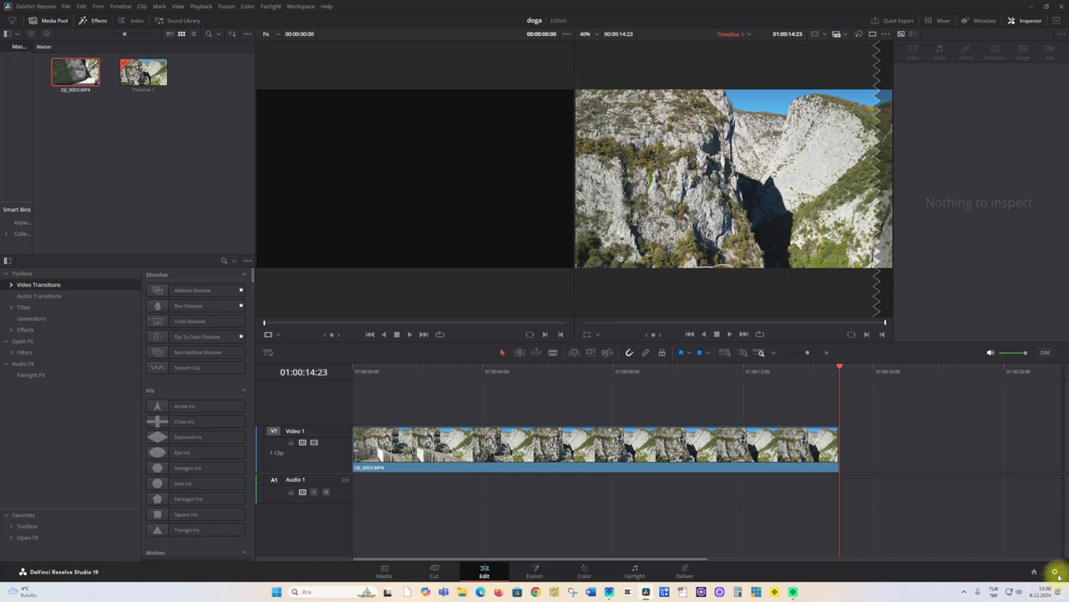
Open the project settings and set the timeline resolution to 3840 x 2160 Ultra HD
click(1055, 575)
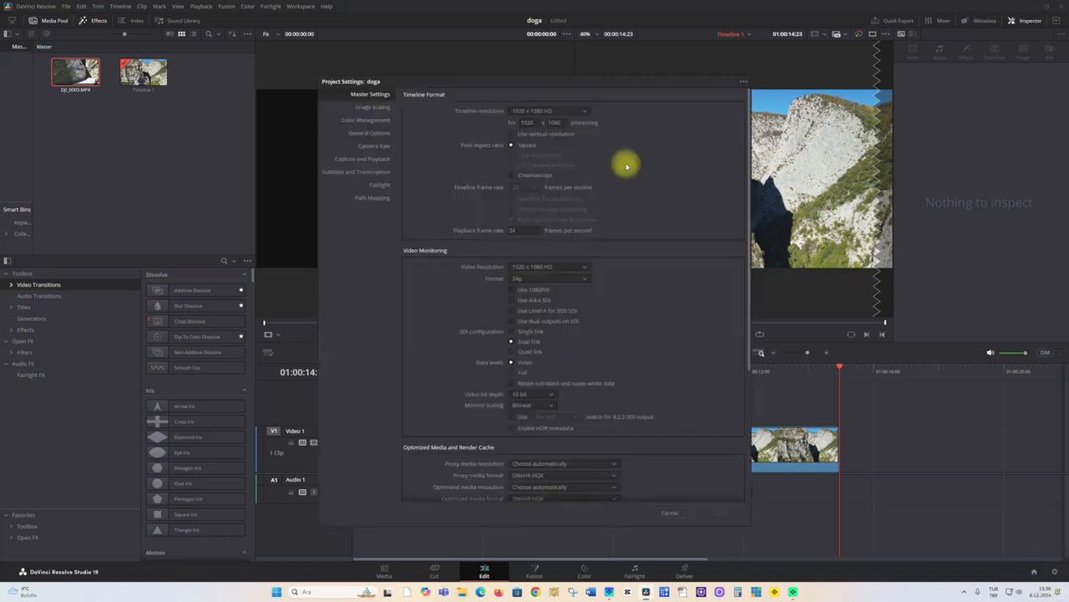
drag(633, 87, 390, 94)
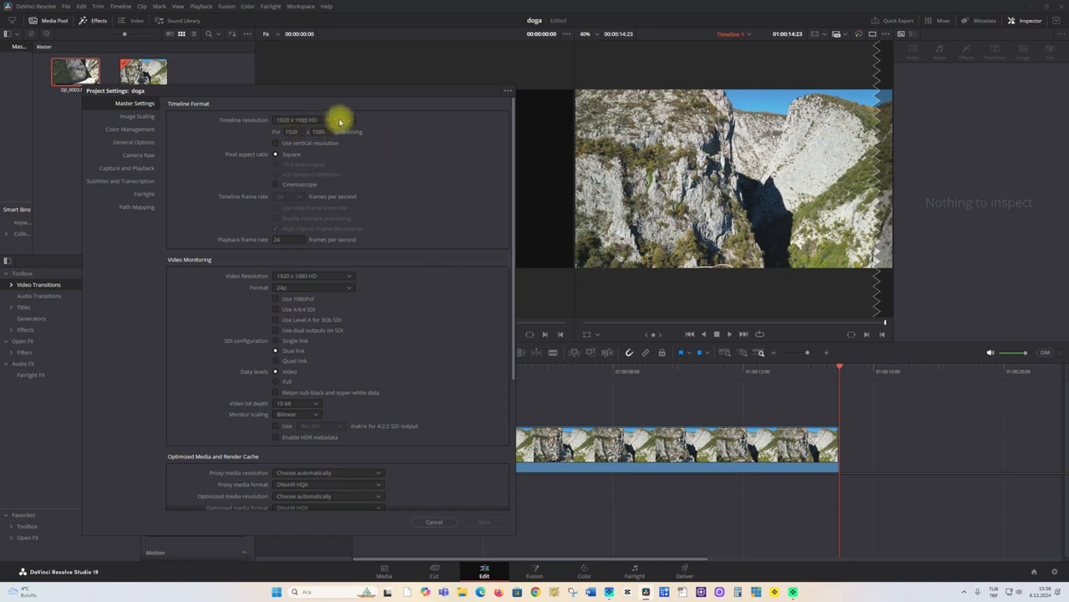
click(340, 122)
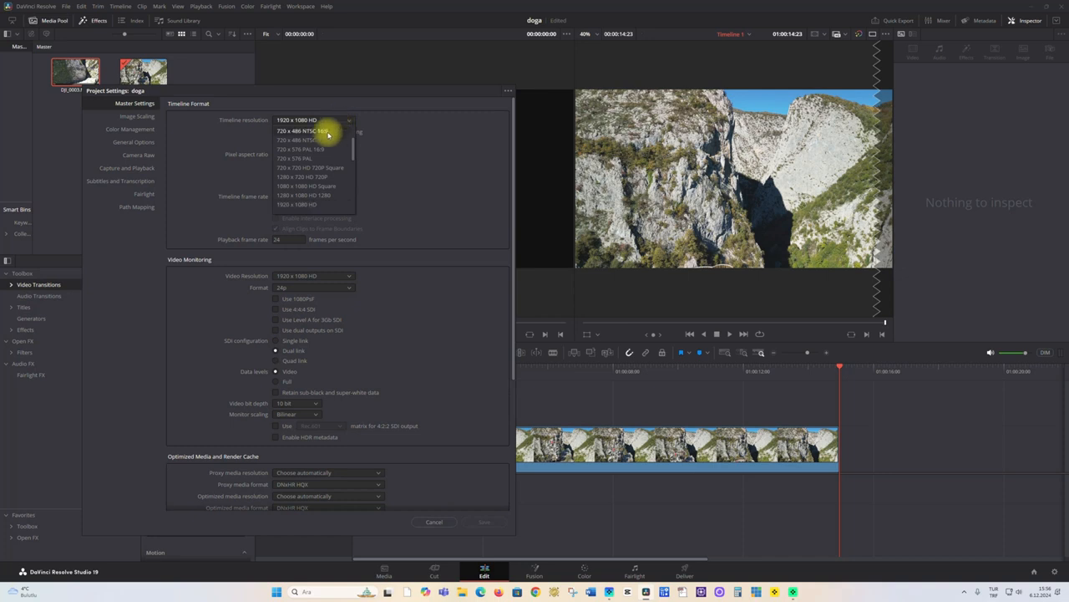
scroll(327, 154, down, 2)
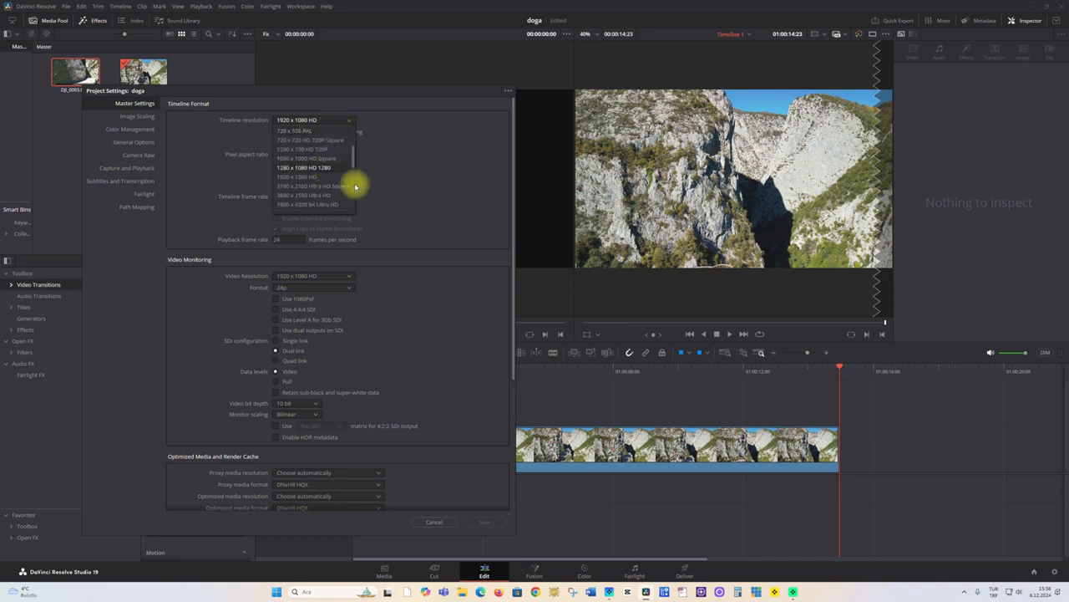
click(304, 196)
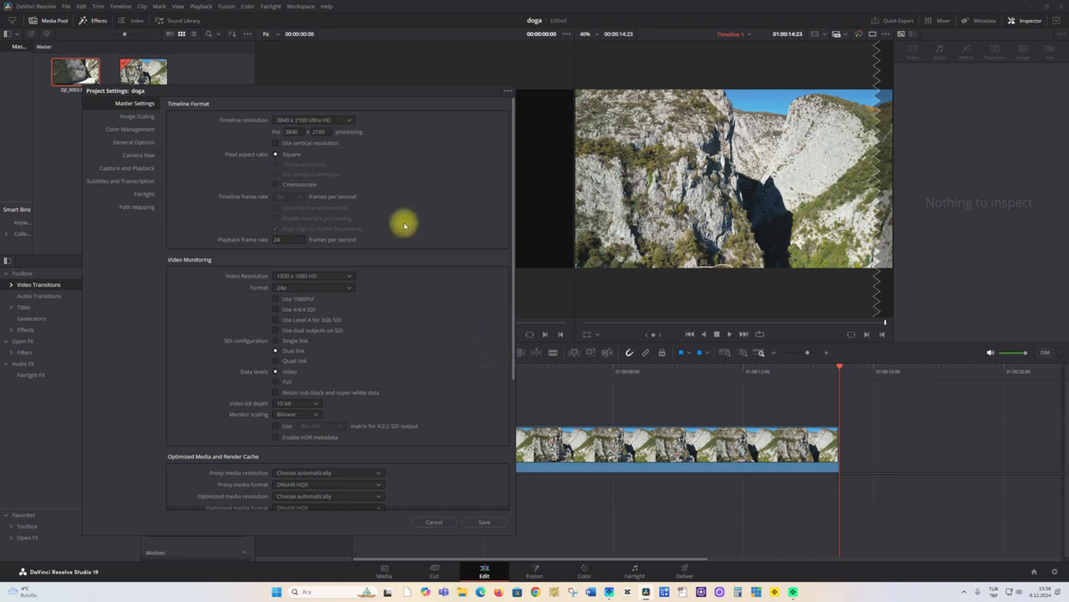
Review the playback frame rate, video monitoring and render cache settings, plus the General Options and Camera Raw pages of the project settings
drag(293, 239, 263, 240)
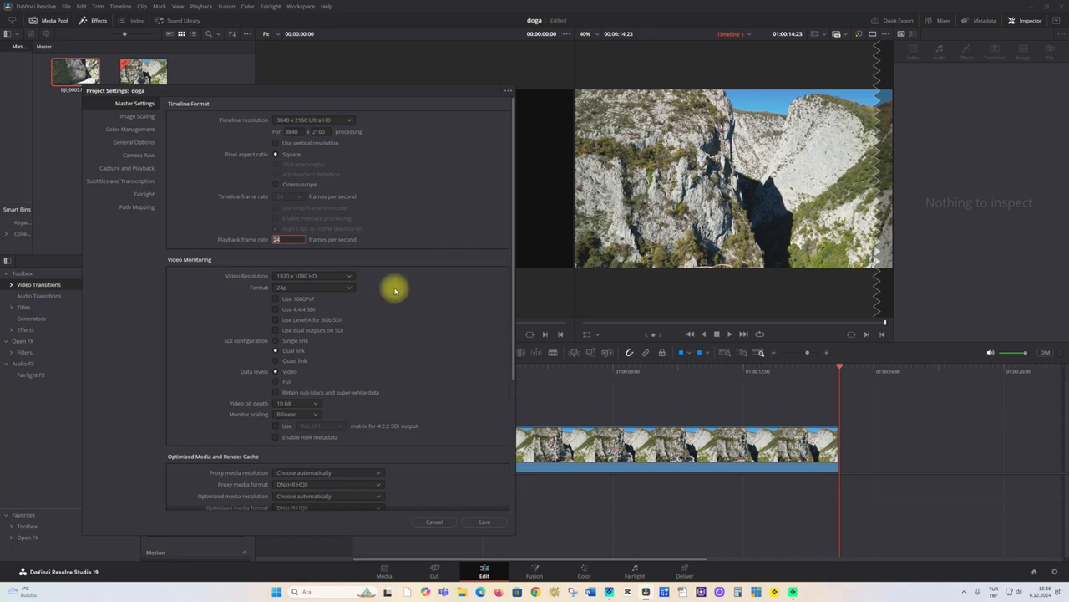
scroll(410, 338, down, 1)
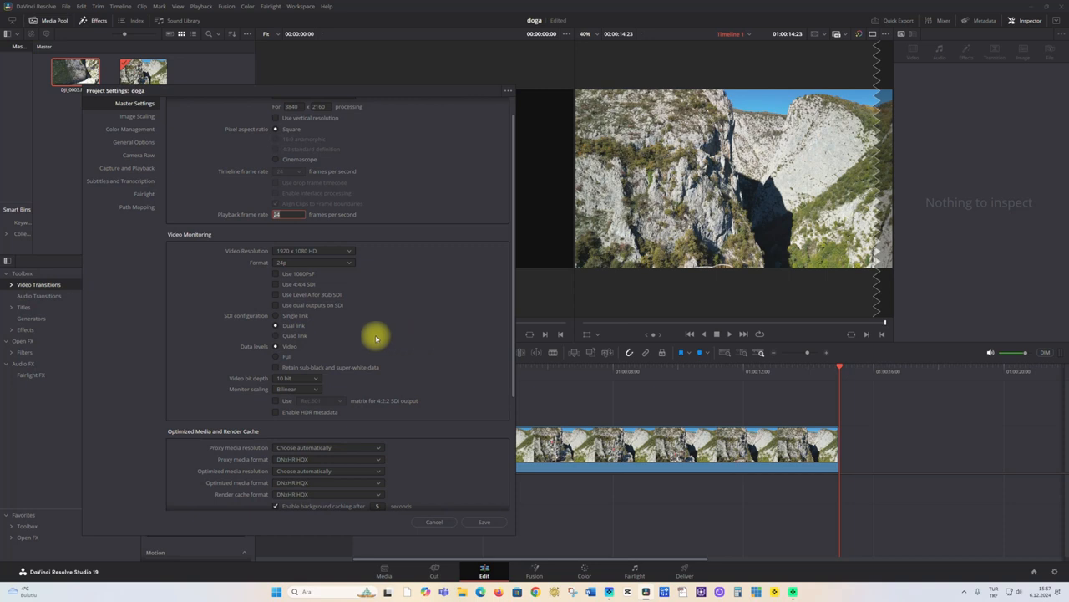
scroll(410, 364, down, 4)
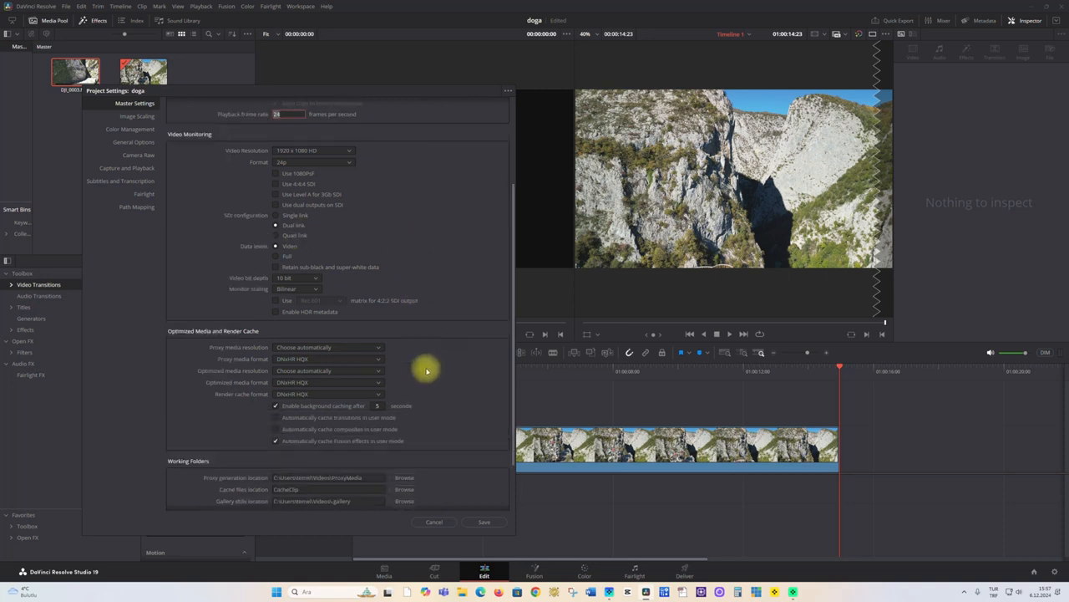
scroll(424, 368, up, 3)
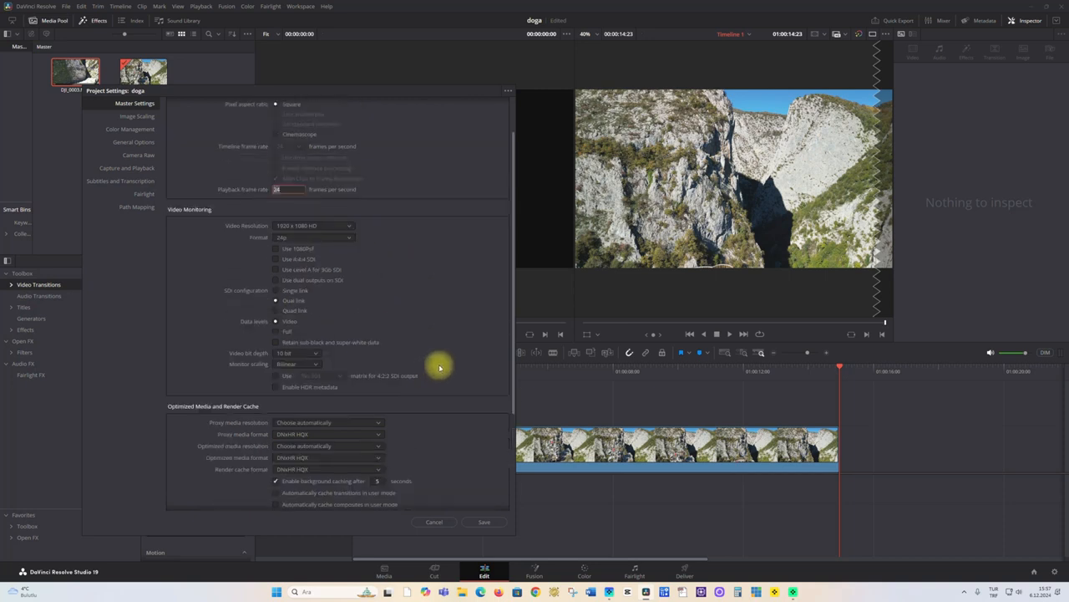
scroll(444, 370, up, 1)
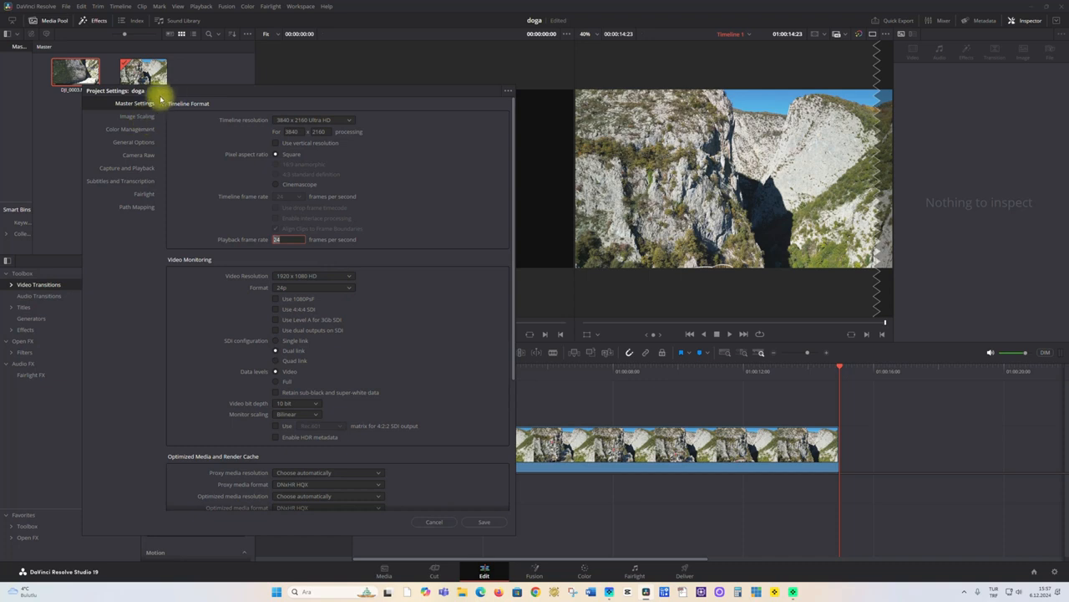
click(134, 142)
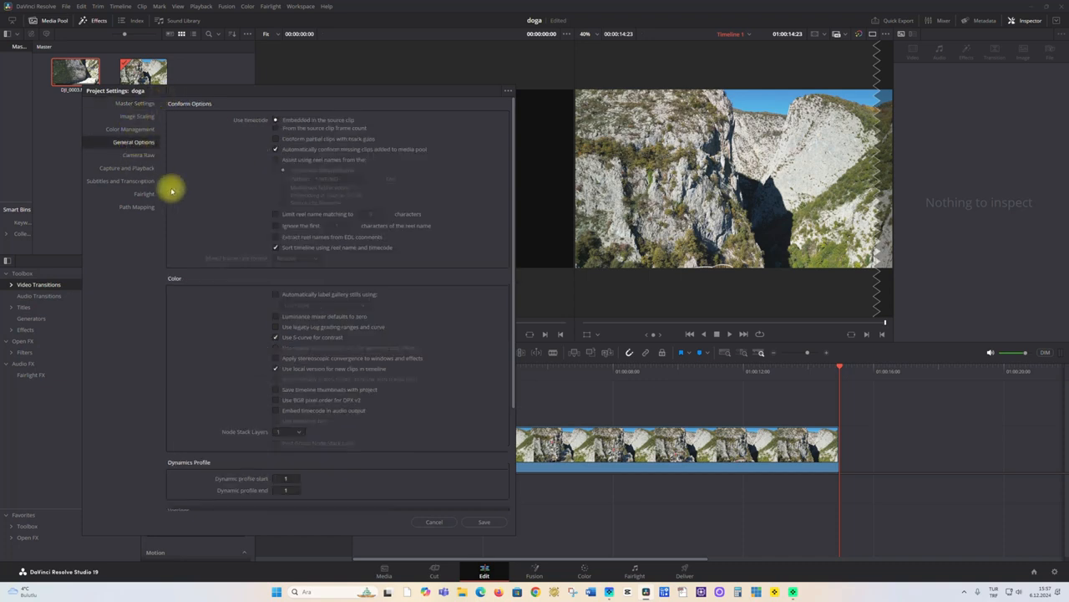
click(130, 166)
click(133, 156)
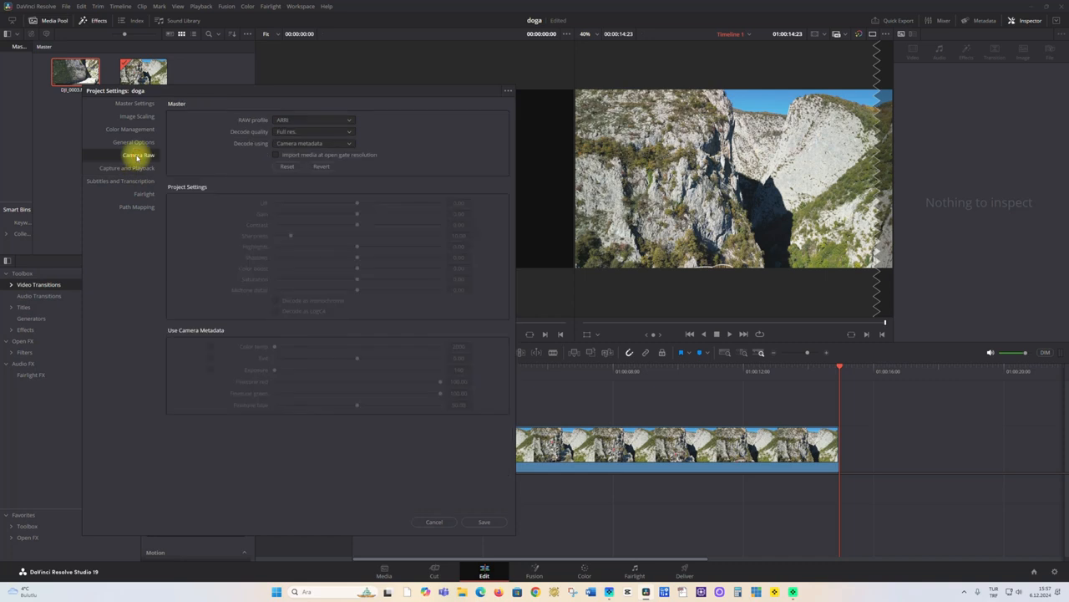
click(138, 103)
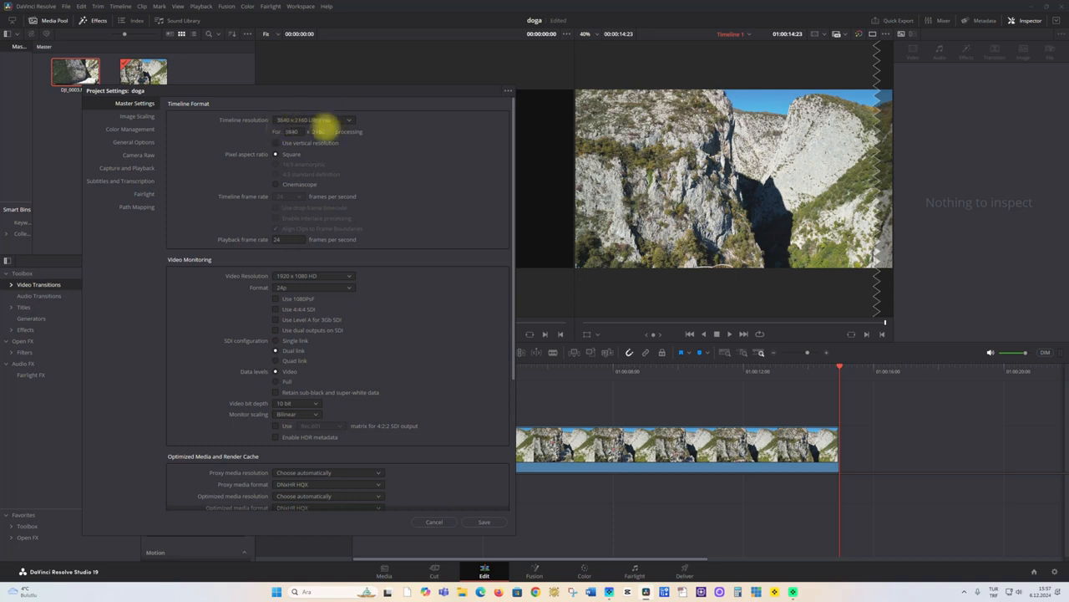
Check the video bit depth options in the master settings, leaving 10 bit selected, and save the project settings
scroll(472, 433, down, 1)
scroll(472, 433, down, 3)
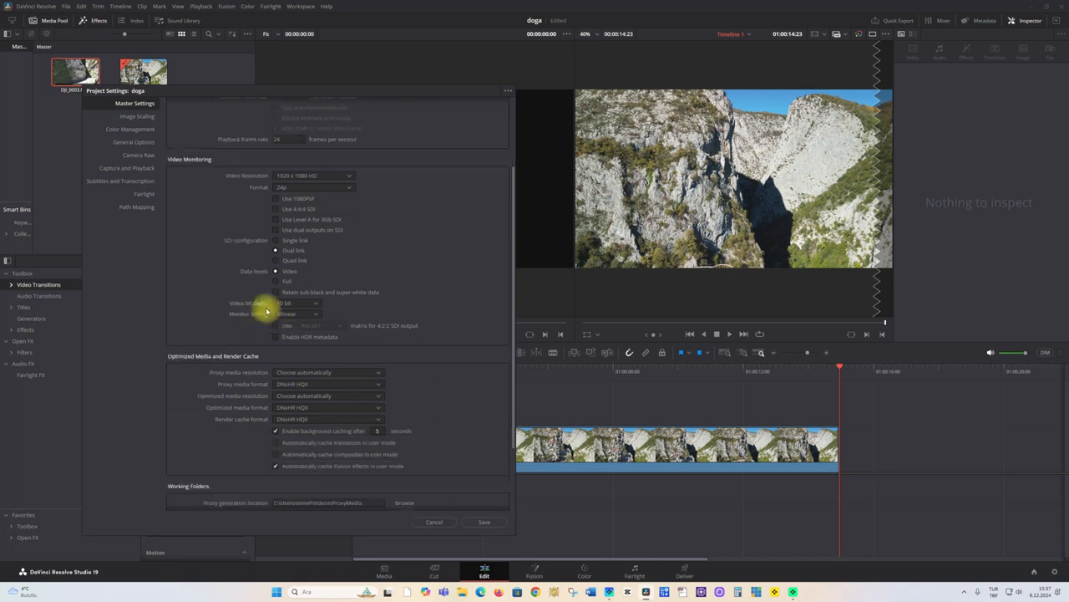
click(301, 304)
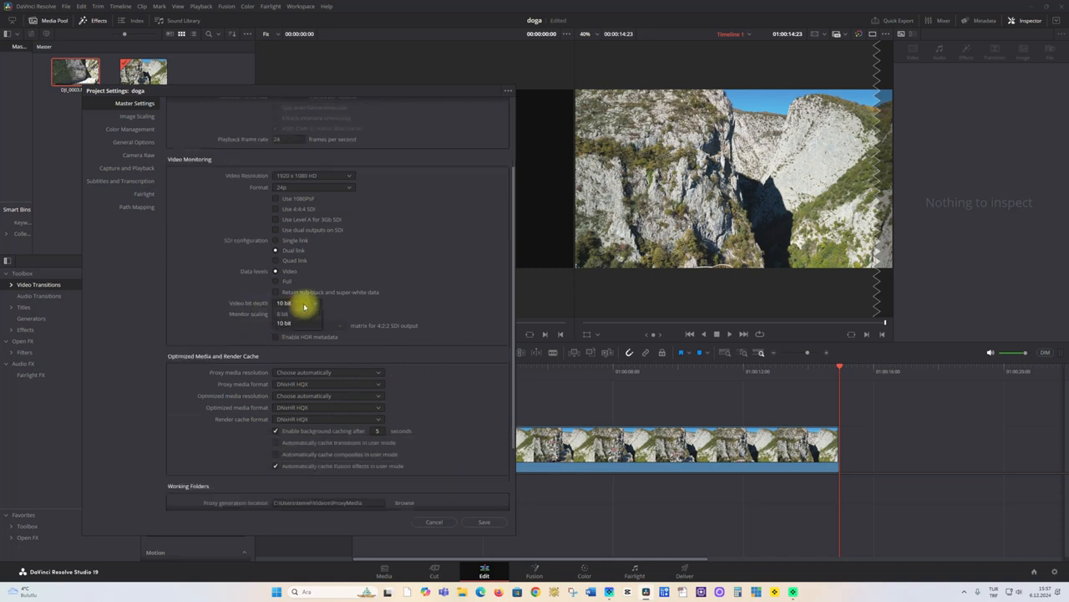
click(291, 314)
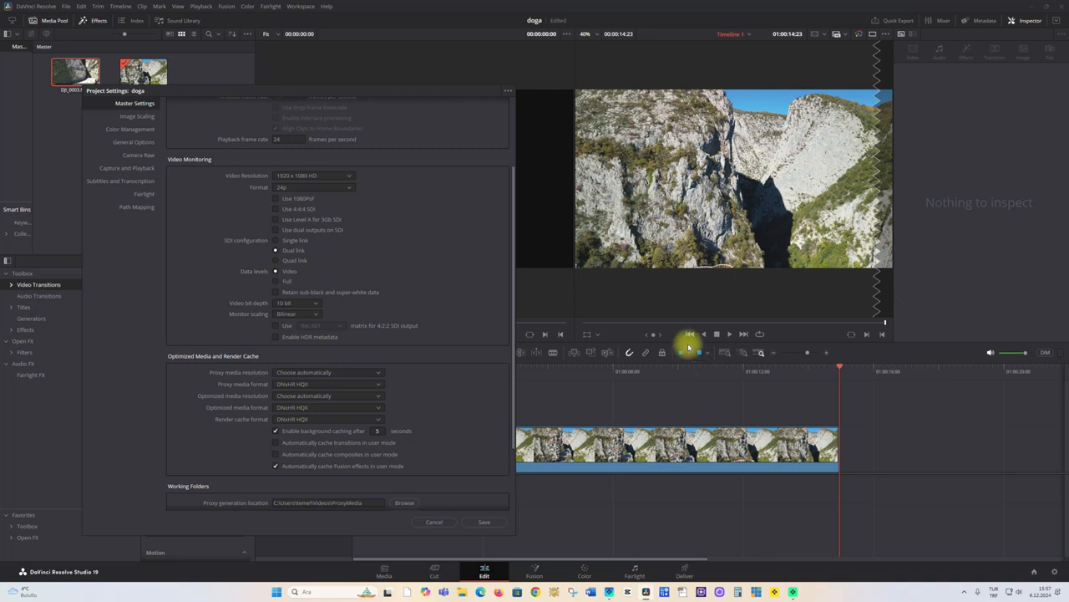
click(483, 523)
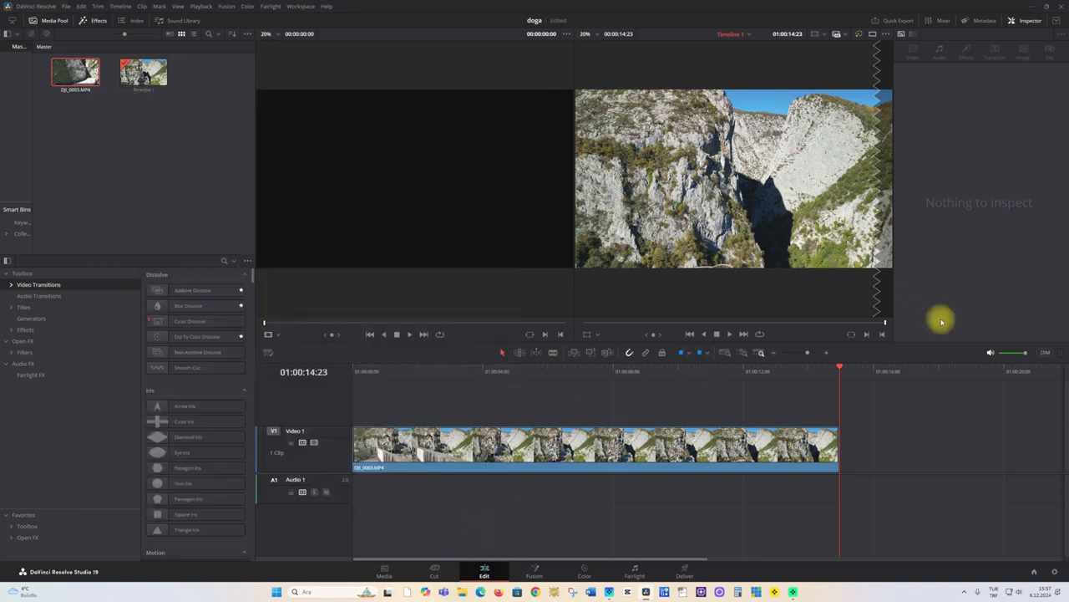
Check the resolution and render details for Timeline 1 in Quick Export, leaving without exporting
click(895, 22)
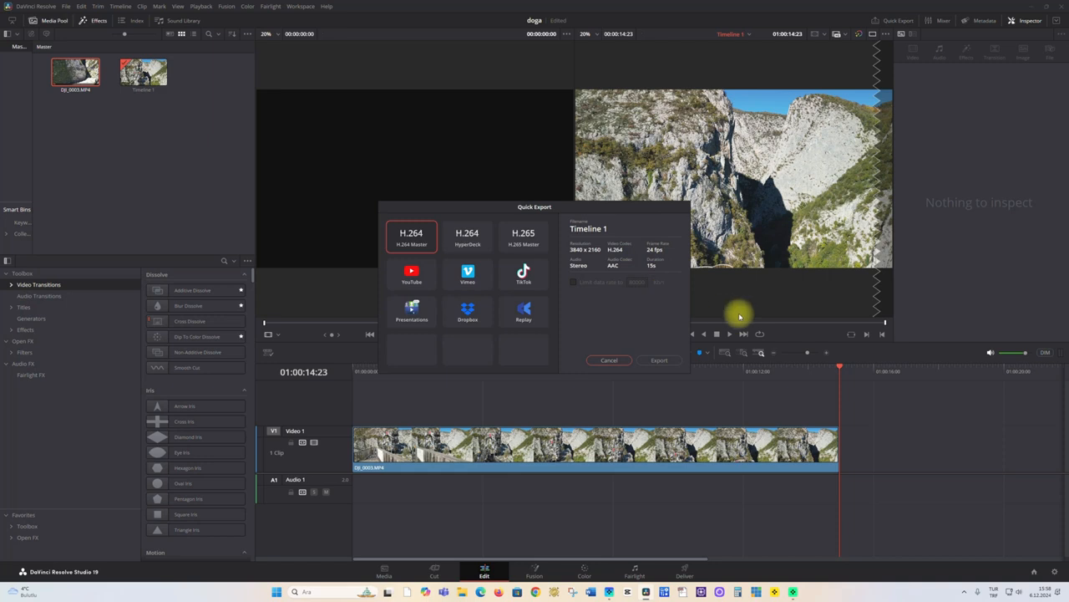
click(602, 361)
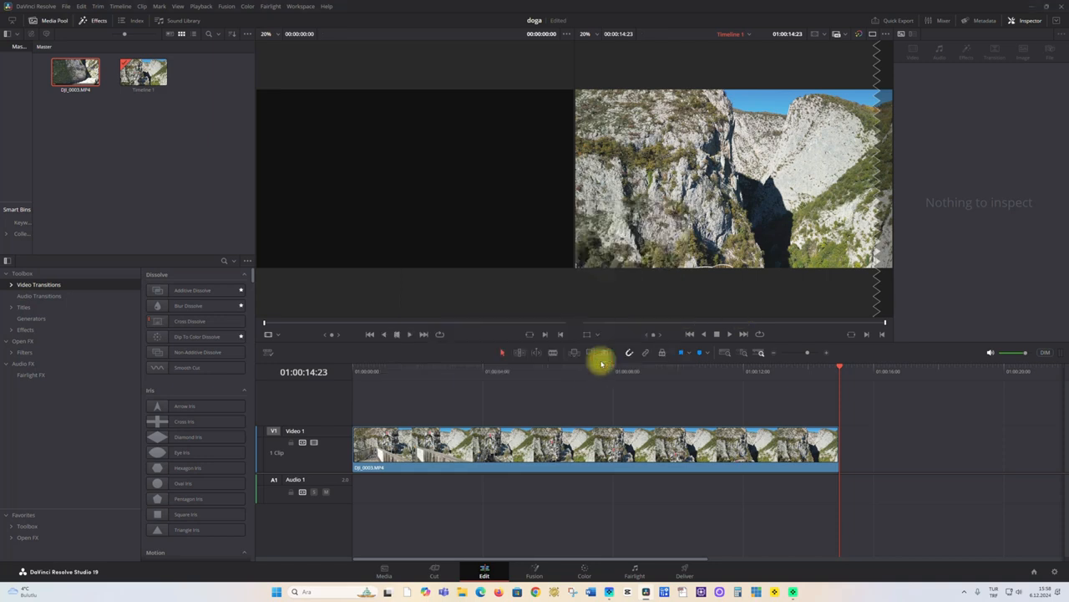